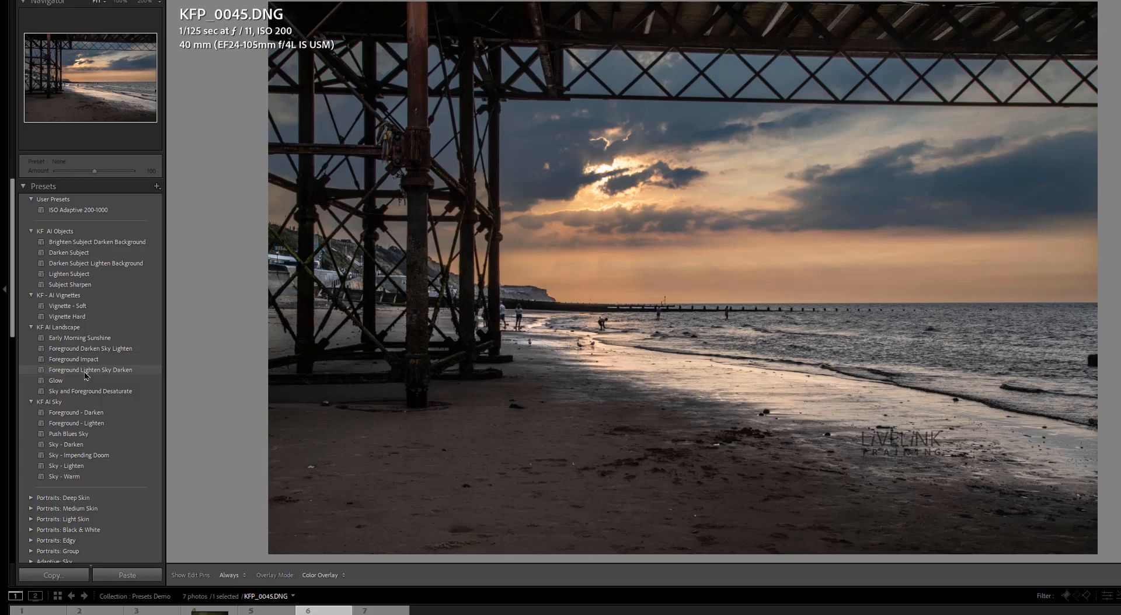
Step: Apply the Foreground Lighten Sky Darken preset to the pier photo, try a lower preset amount, and reset the amount to its default
left_click(85, 375)
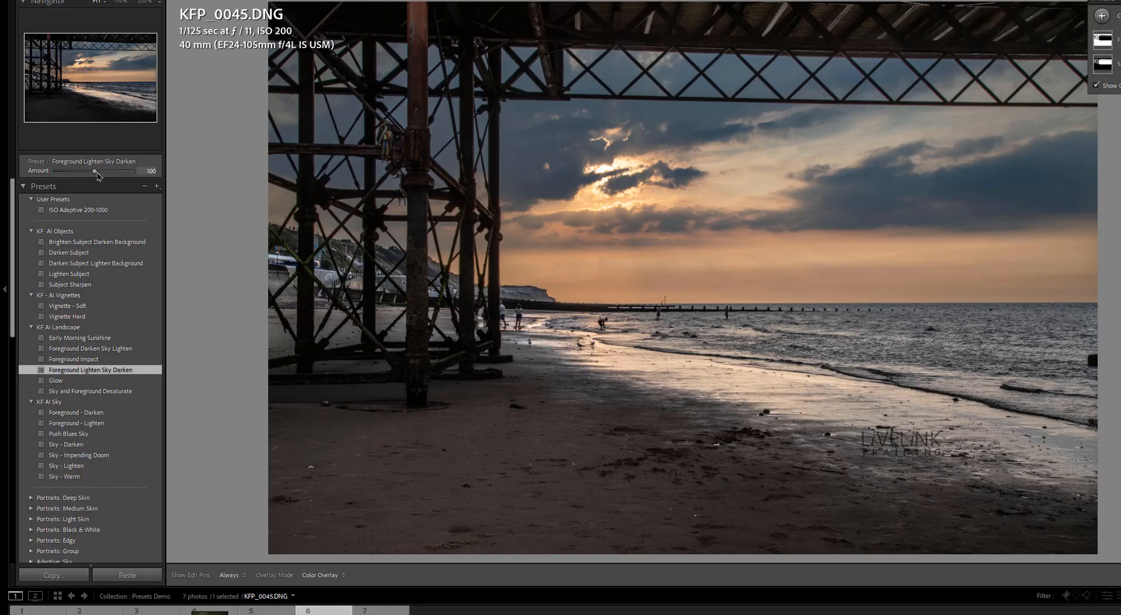
mouse_move(97, 173)
left_mouse_down()
mouse_move(138, 186)
mouse_move(67, 193)
mouse_move(105, 190)
mouse_move(90, 175)
left_mouse_up()
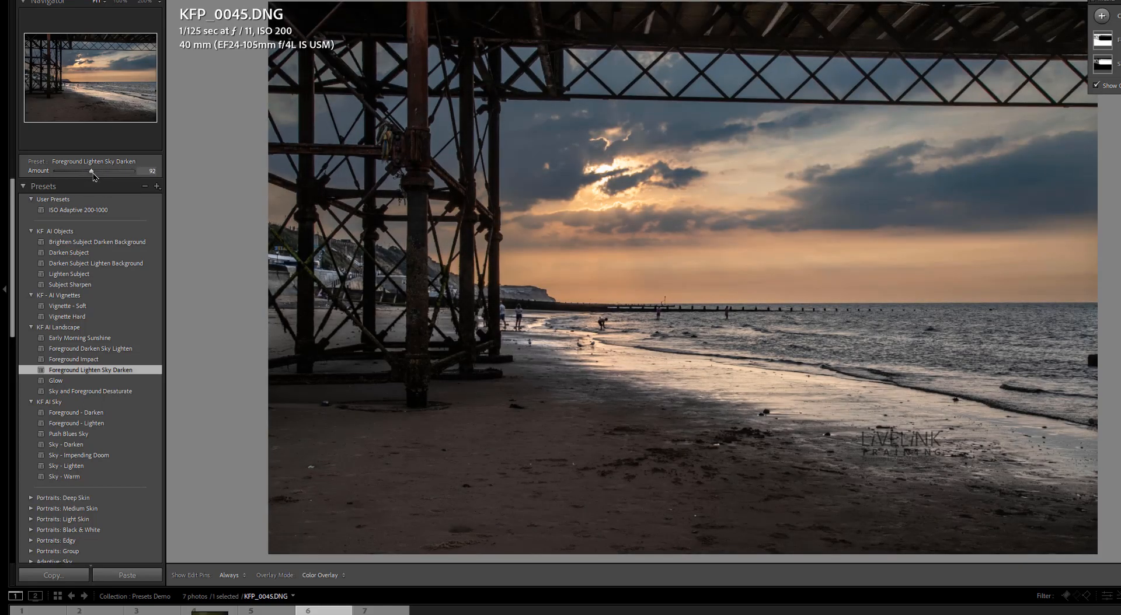
double_click(93, 173)
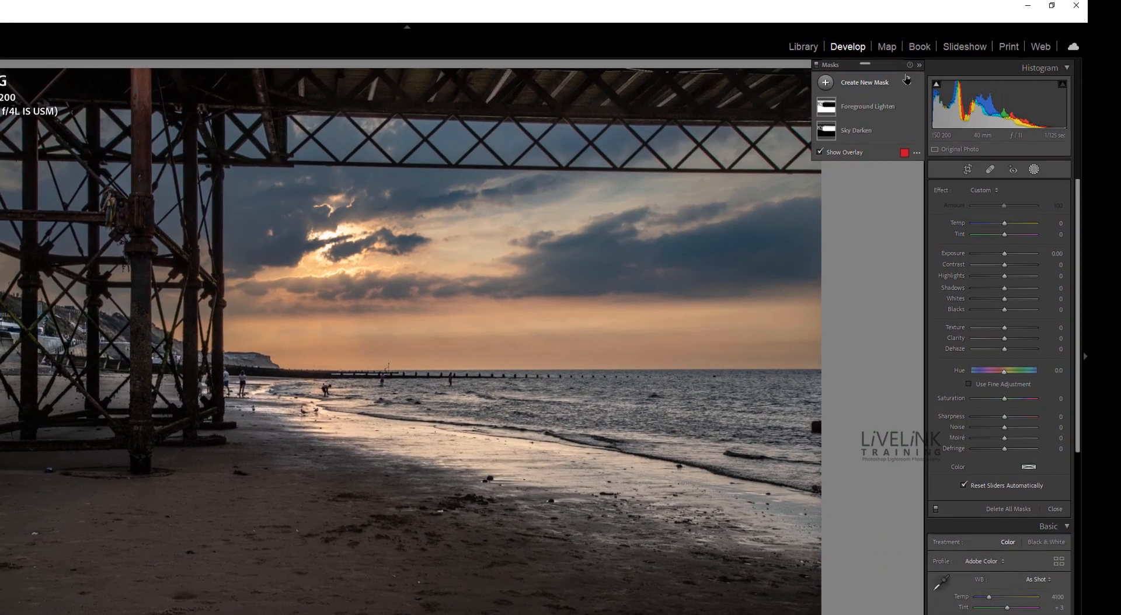
Step: Preview both mask overlays and set the Foreground Lighten mask to exposure 0.44 and texture 19, keeping saturation at 0
mouse_move(840, 113)
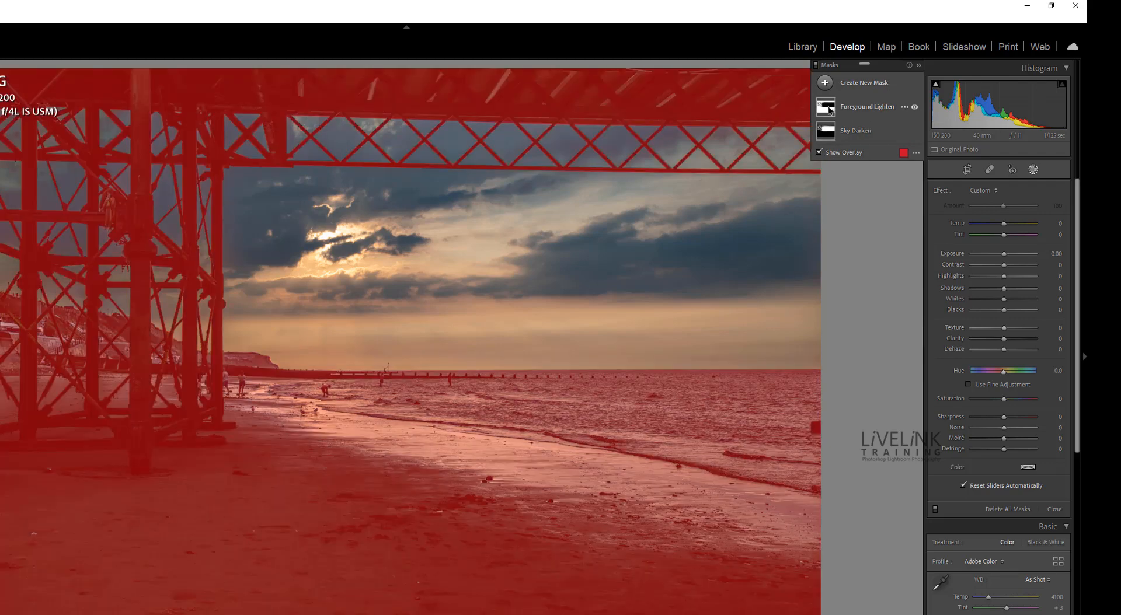
mouse_move(826, 138)
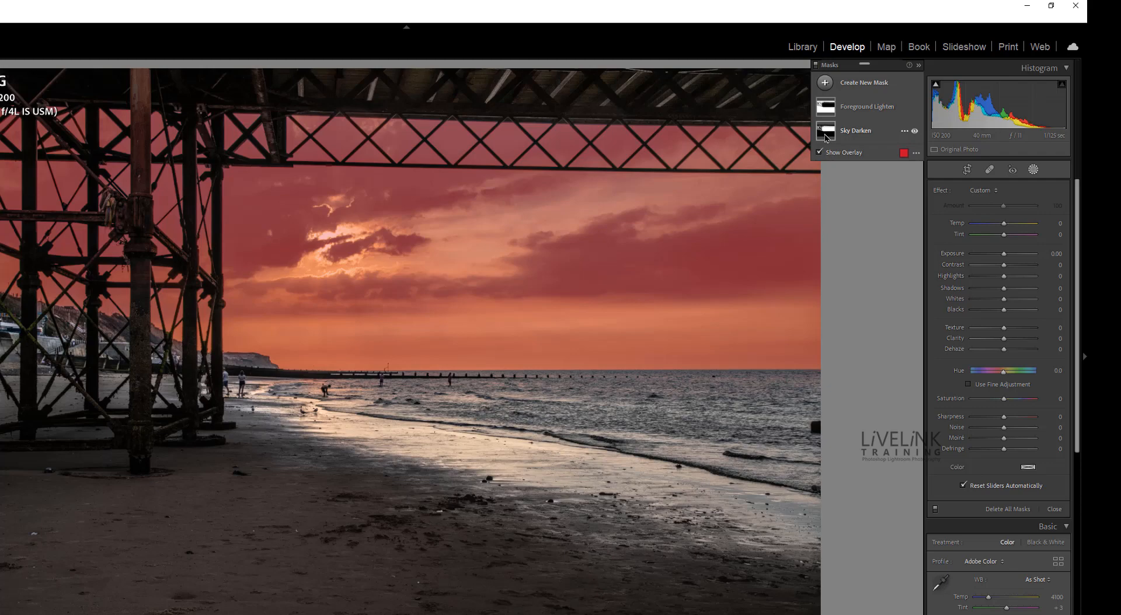
left_click(831, 110)
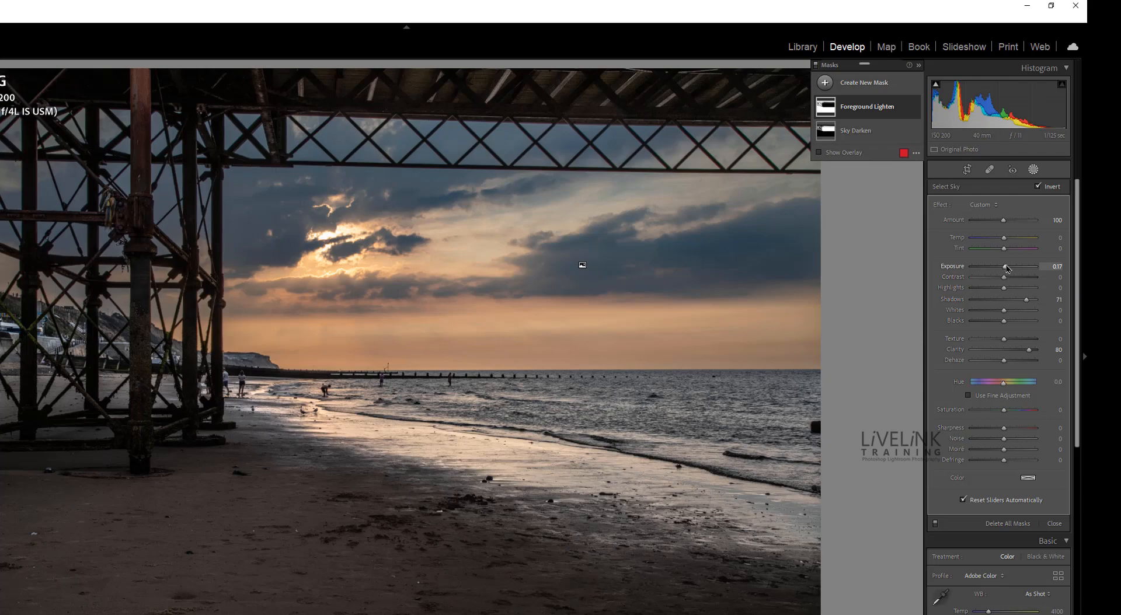
left_click_drag(1007, 269, 1008, 274)
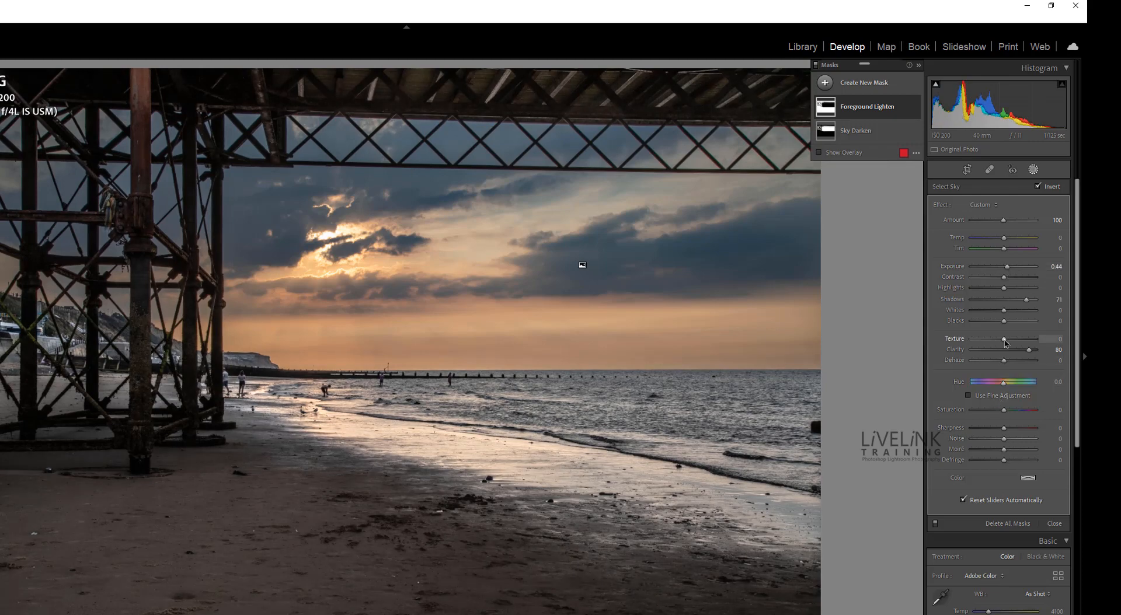
left_click_drag(1004, 341, 1011, 342)
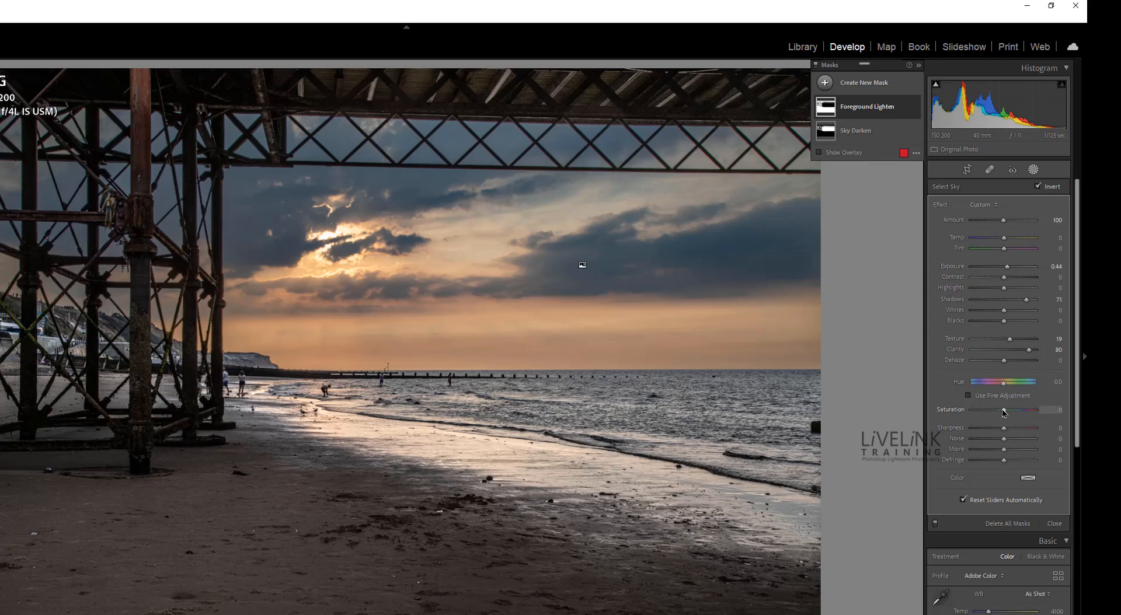
left_click_drag(1003, 412, 1005, 415)
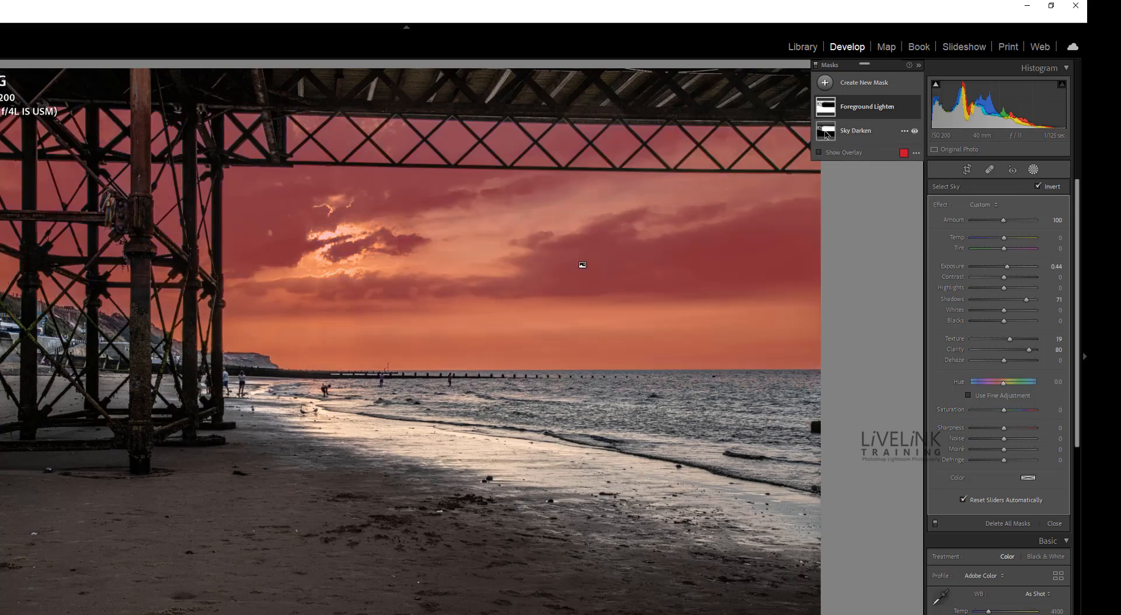
Step: Set the Sky Darken mask to exposure -0.44, whites -18, clarity 29 and saturation 38
left_click(829, 133)
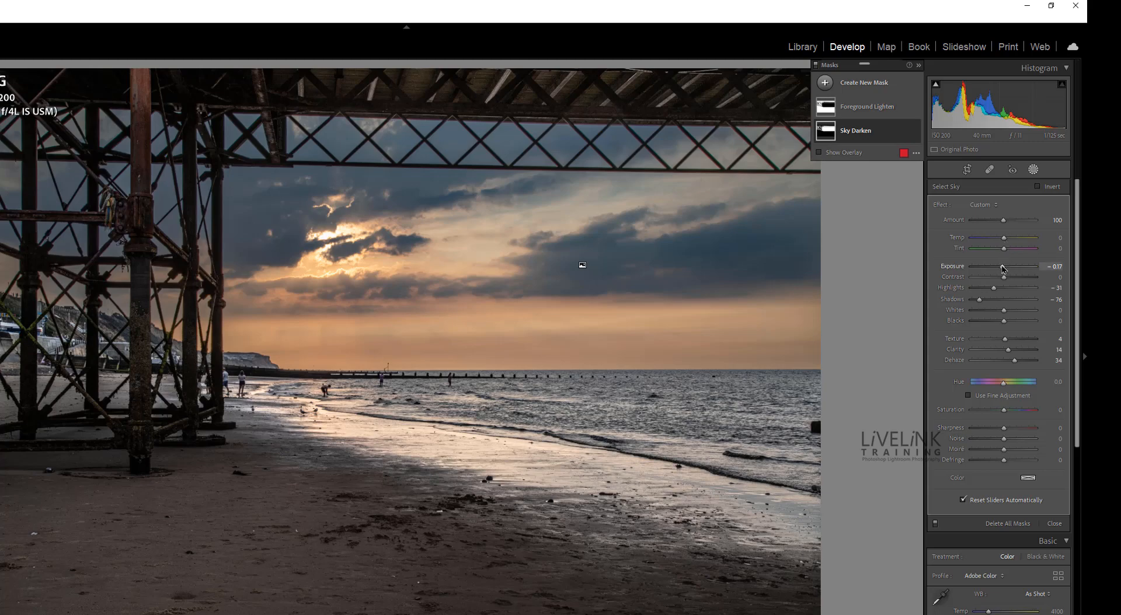
left_click_drag(1003, 268, 1000, 273)
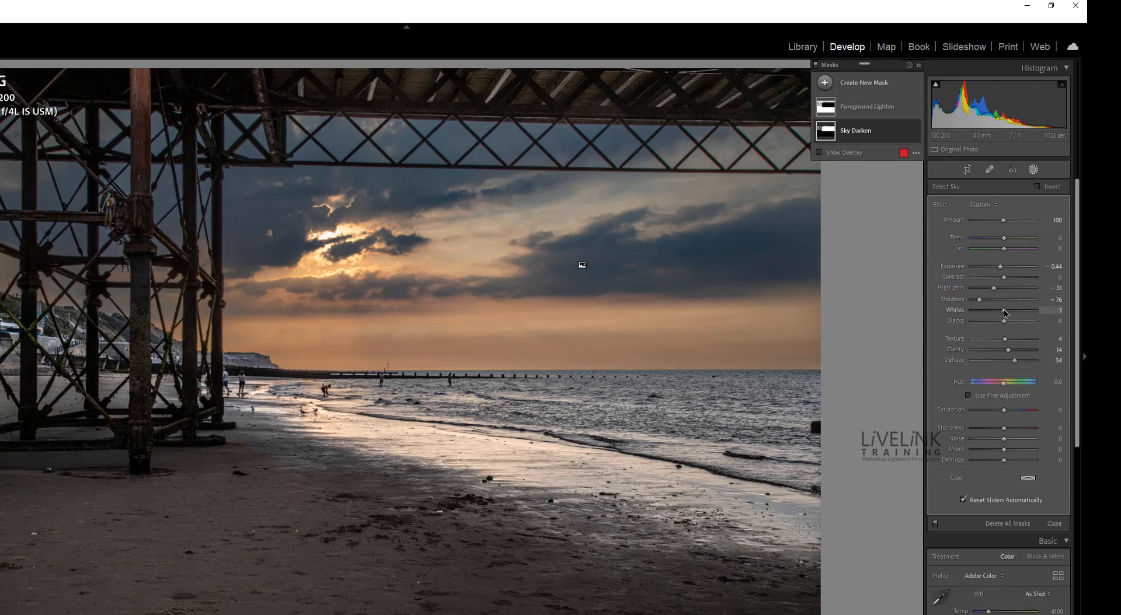
left_click_drag(1004, 312, 998, 311)
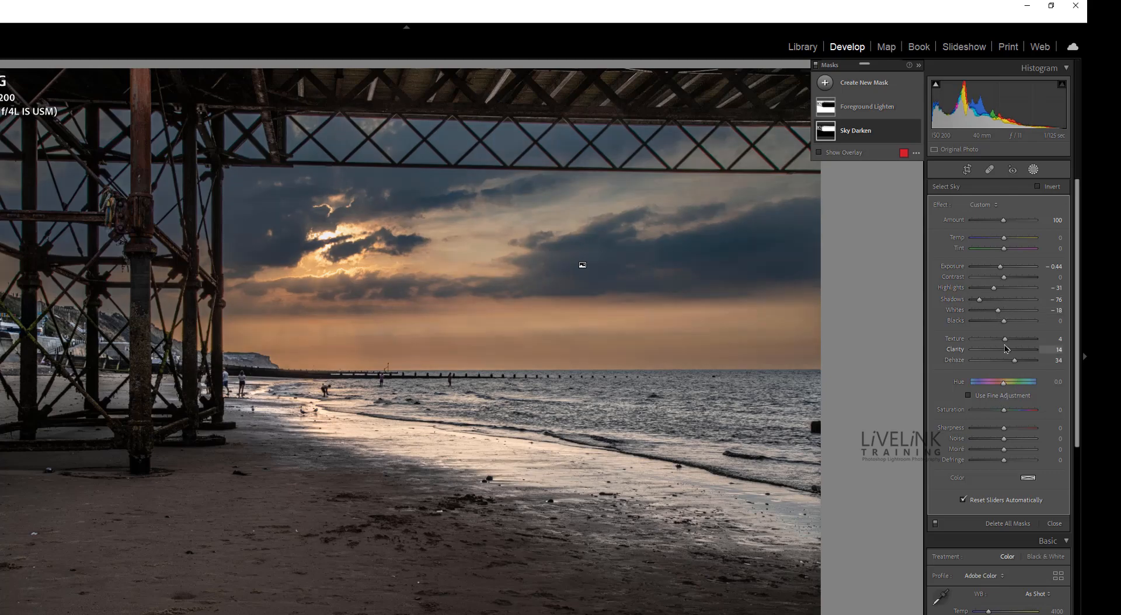
left_click_drag(1006, 349, 1014, 349)
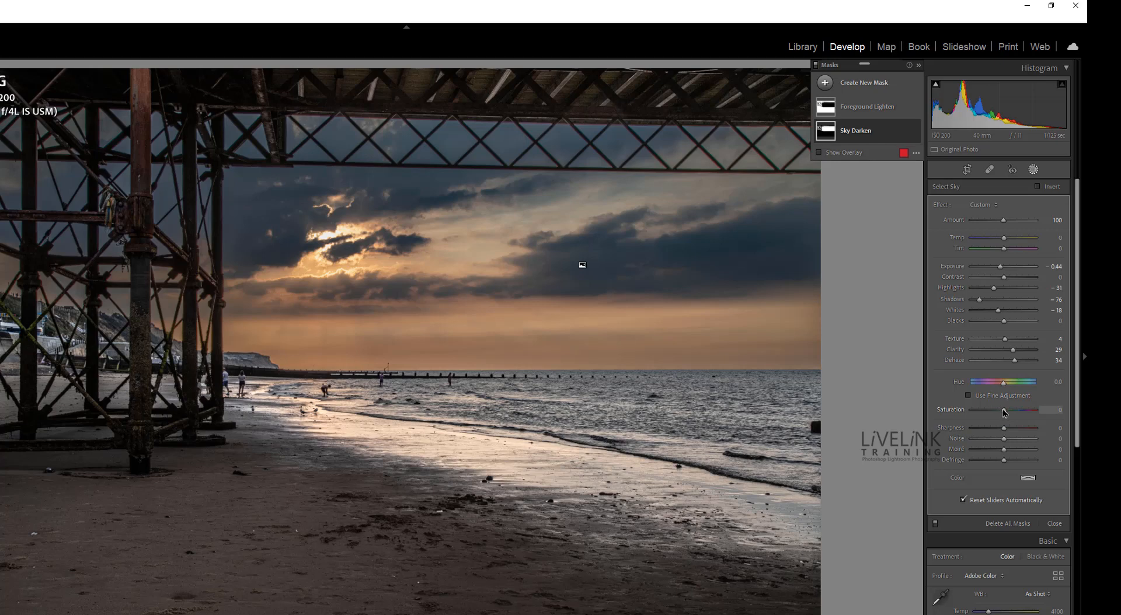
left_click_drag(1004, 413, 1012, 413)
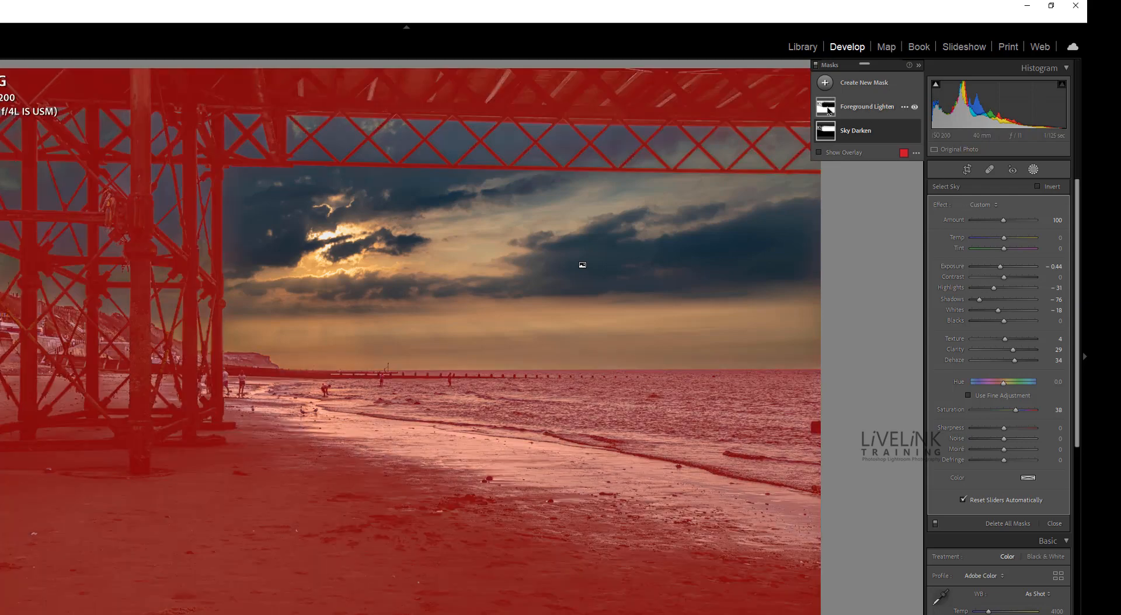
Step: Tint the Foreground Lighten mask with a warm orange color of hue 28 and saturation 61%
left_click(862, 111)
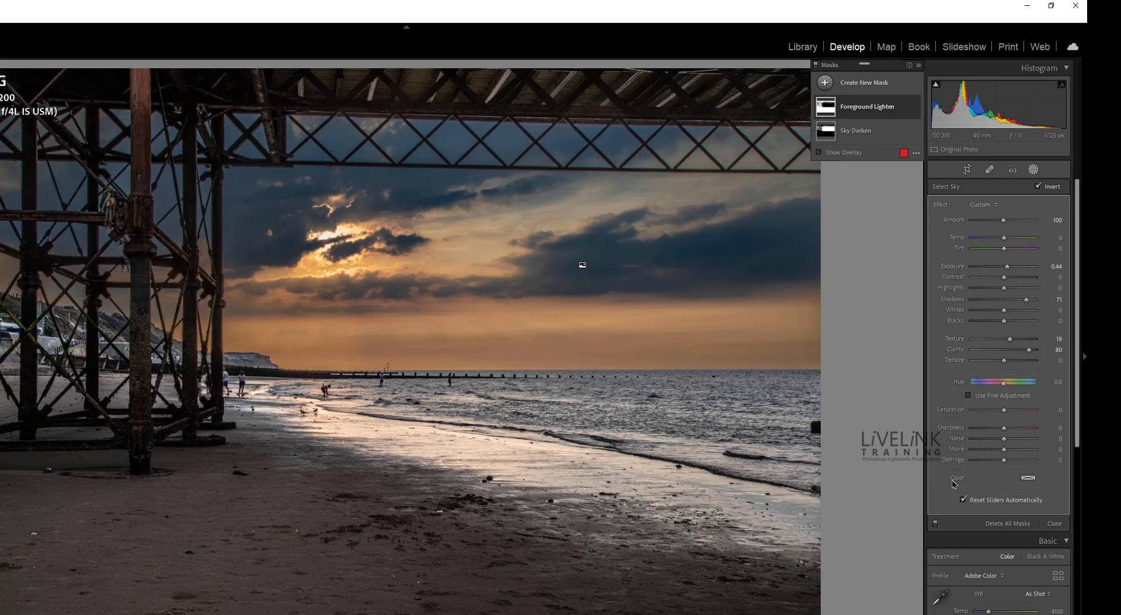
left_click(1027, 479)
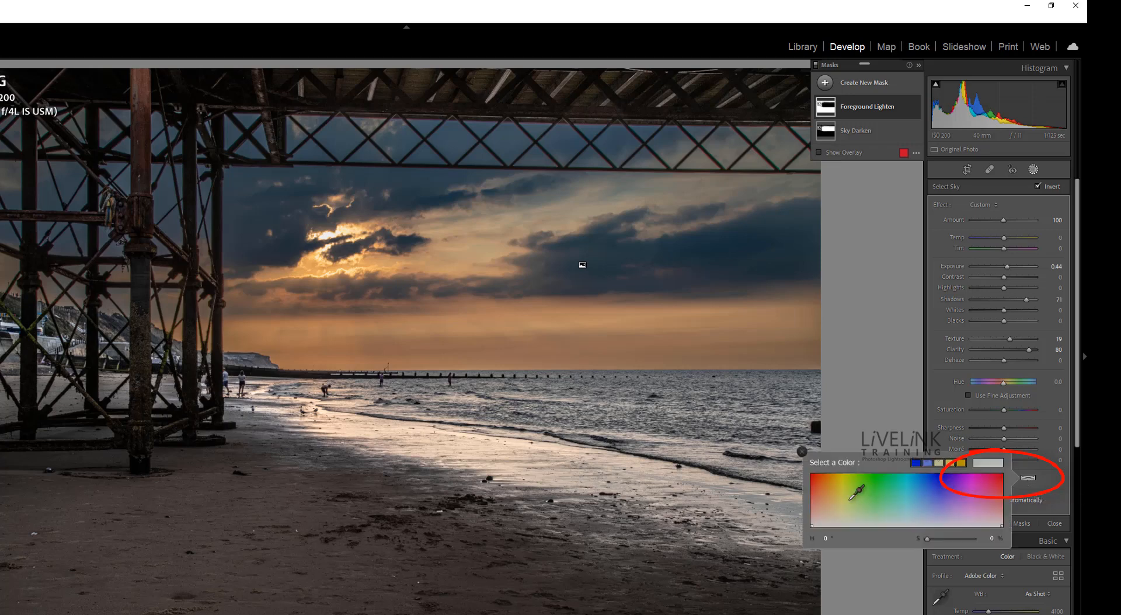
left_click(832, 495)
mouse_move(831, 495)
left_mouse_down()
mouse_move(606, 342)
mouse_move(493, 303)
mouse_move(392, 334)
mouse_move(433, 353)
mouse_move(571, 341)
mouse_move(474, 330)
mouse_move(441, 339)
mouse_move(475, 344)
mouse_move(470, 356)
left_mouse_up()
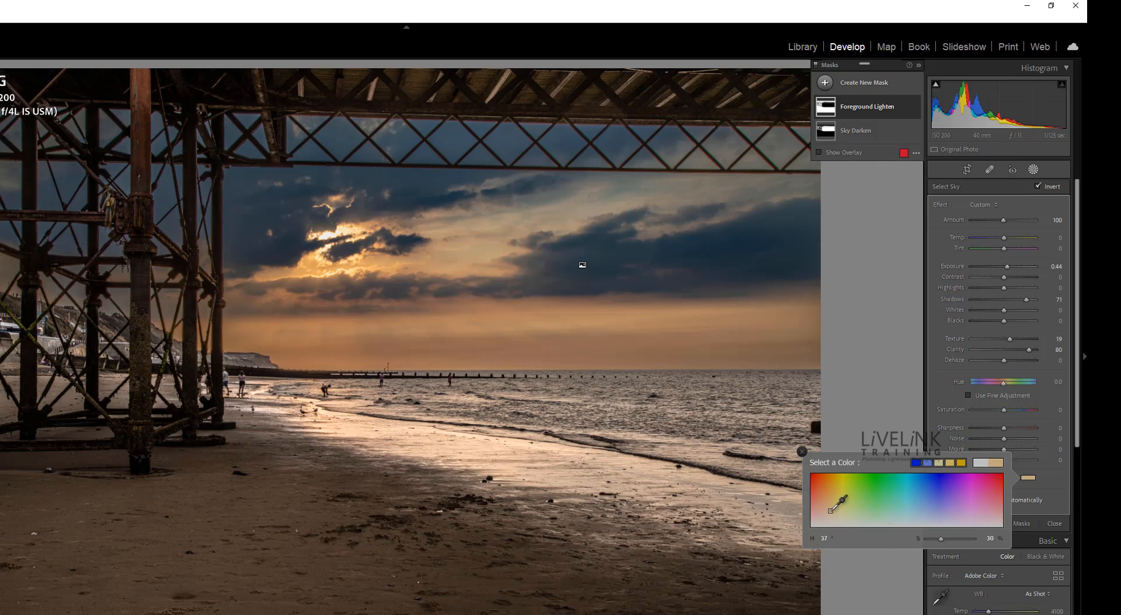
mouse_move(830, 510)
left_mouse_down()
mouse_move(841, 509)
mouse_move(820, 502)
mouse_move(825, 494)
left_mouse_up()
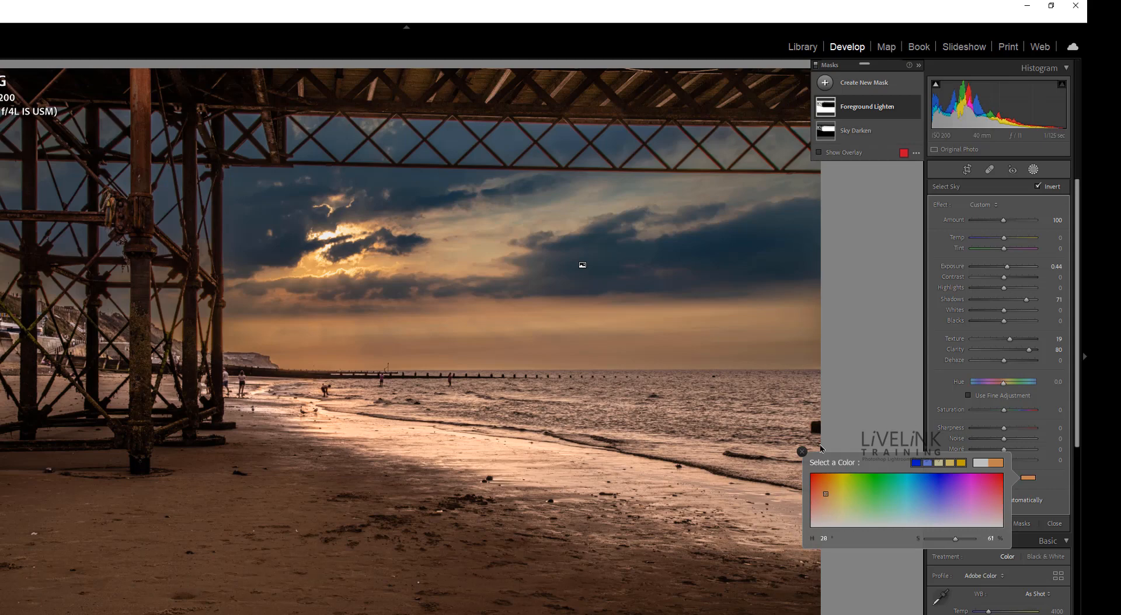
left_click(801, 451)
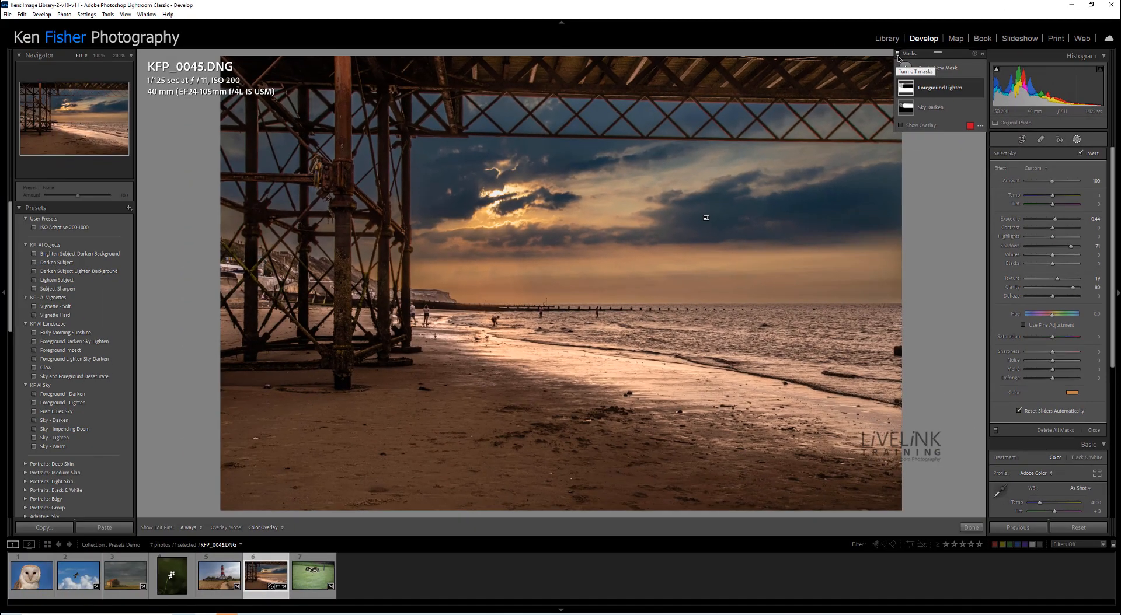
Step: Turn all masks off and on twice to compare the photo before and after the mask adjustments
left_click(897, 57)
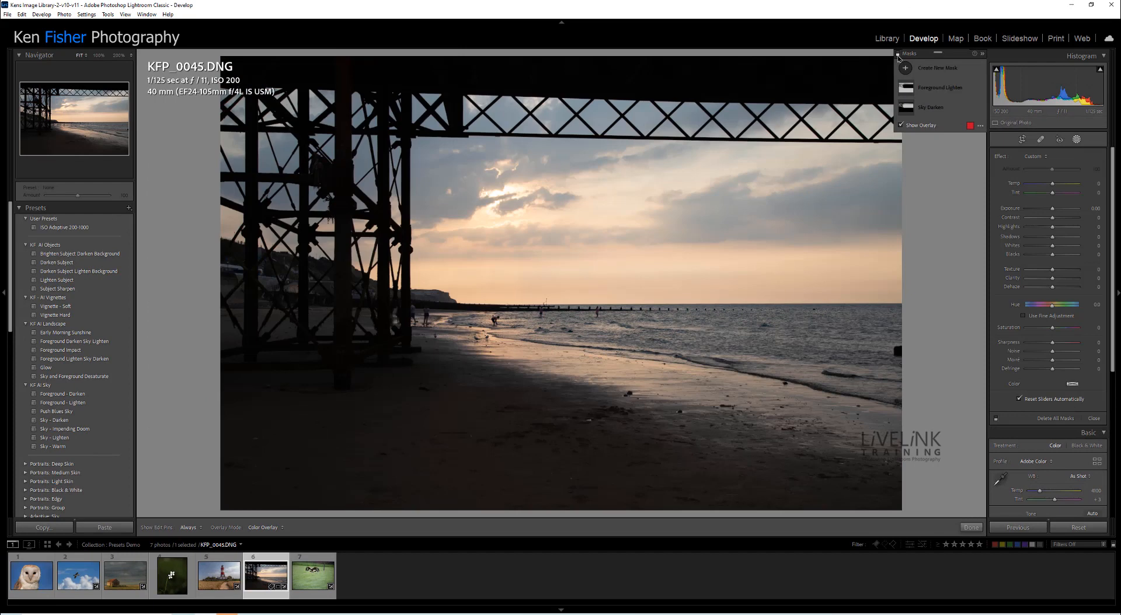
left_click(898, 56)
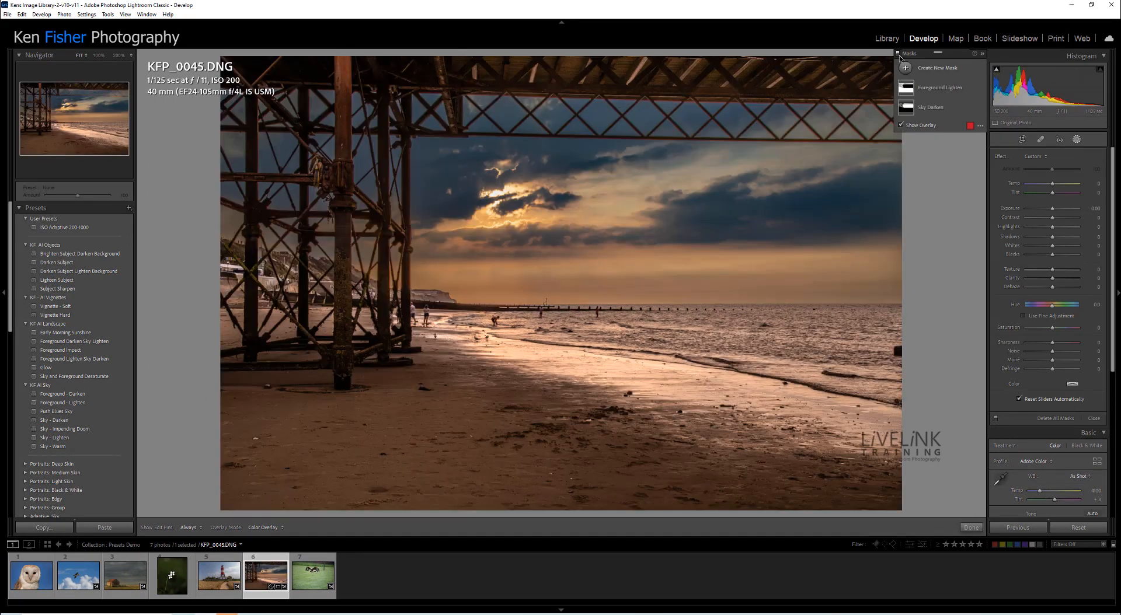
left_click(899, 57)
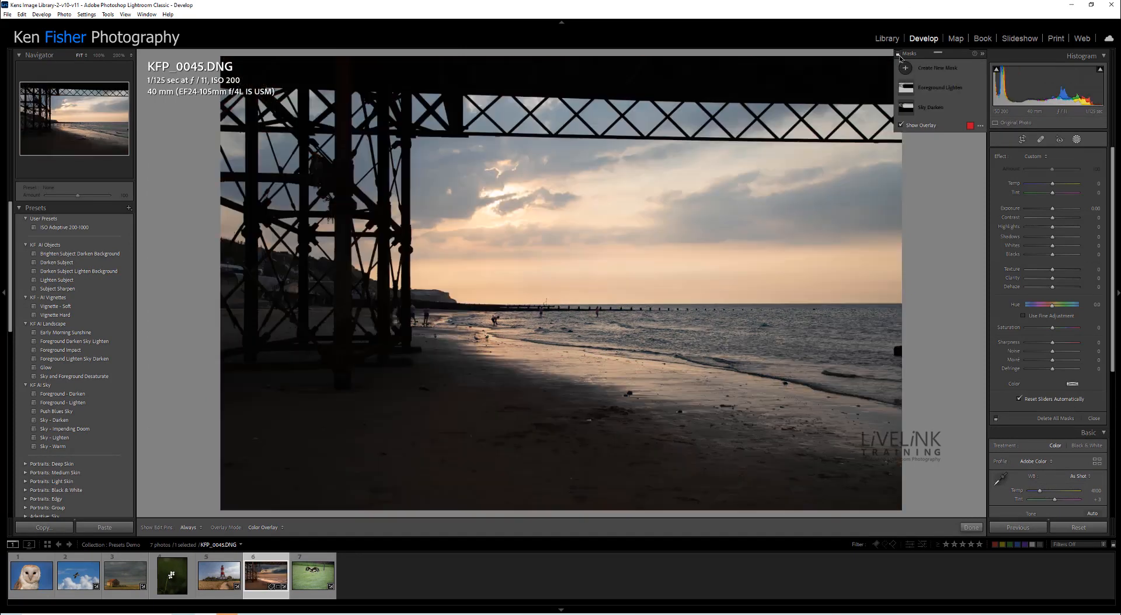
left_click(898, 57)
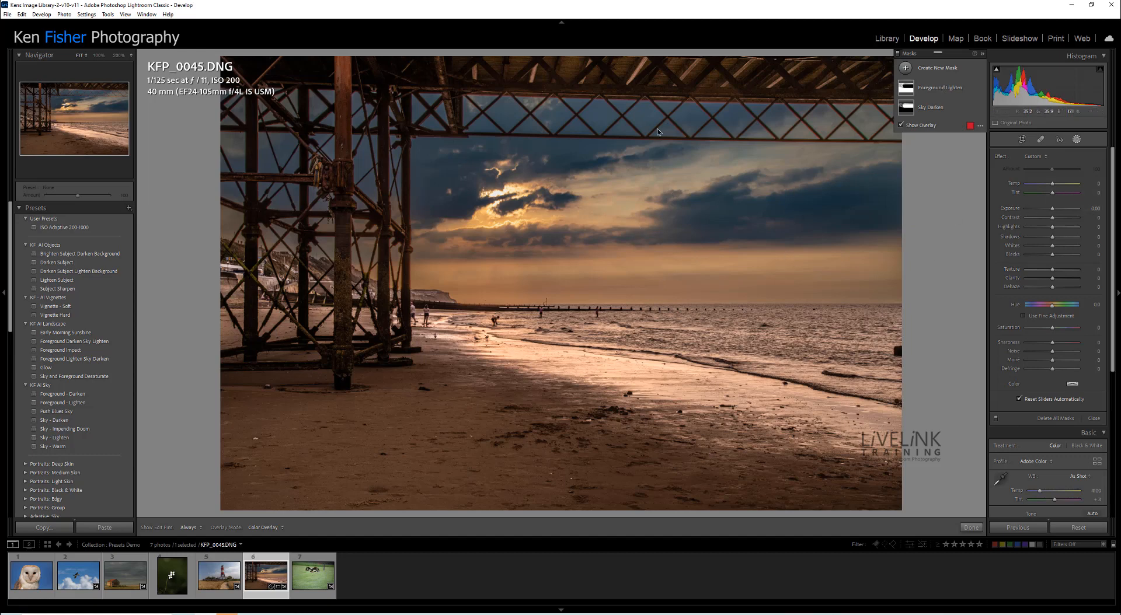
Step: Leave masking and set the whole photo's highlights to +21 and shadows to +14, and adjust its texture
left_click(1077, 140)
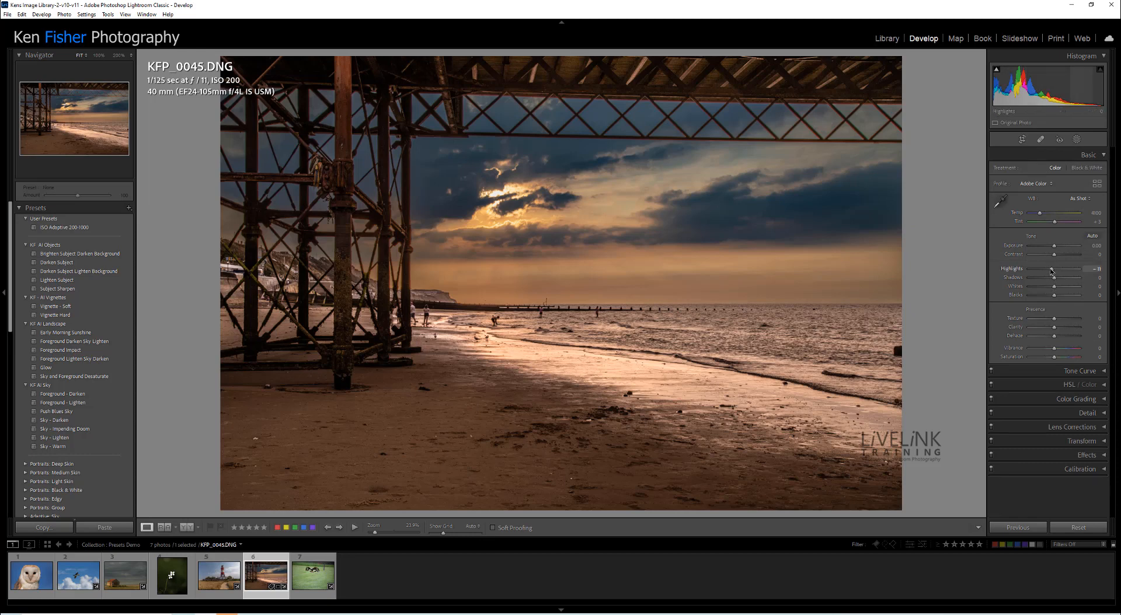
left_click_drag(1052, 271, 1059, 272)
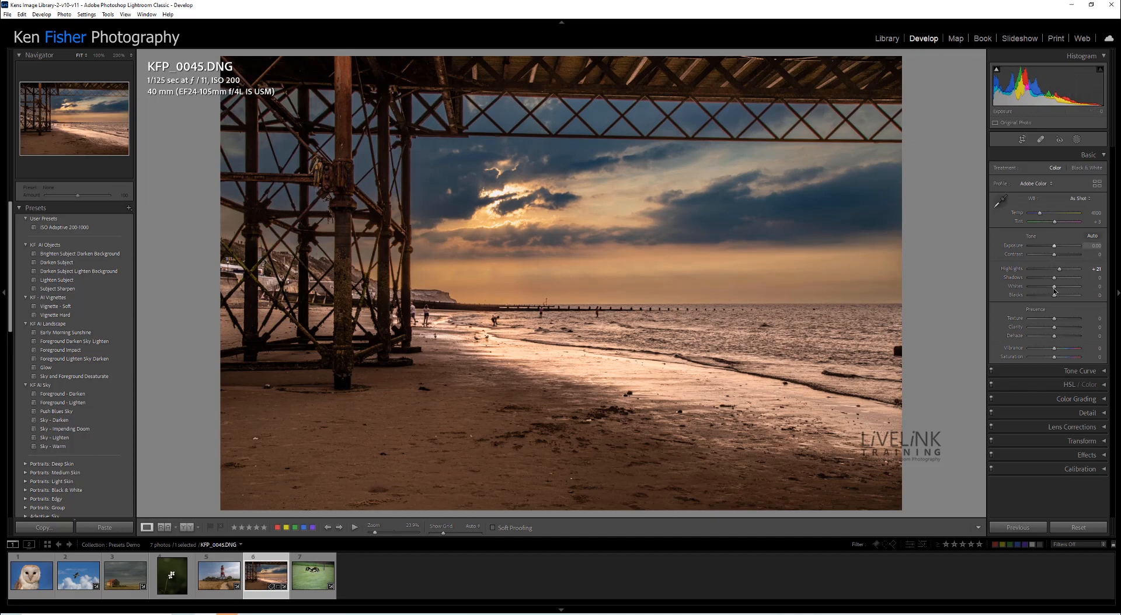
left_click_drag(1056, 279, 1059, 280)
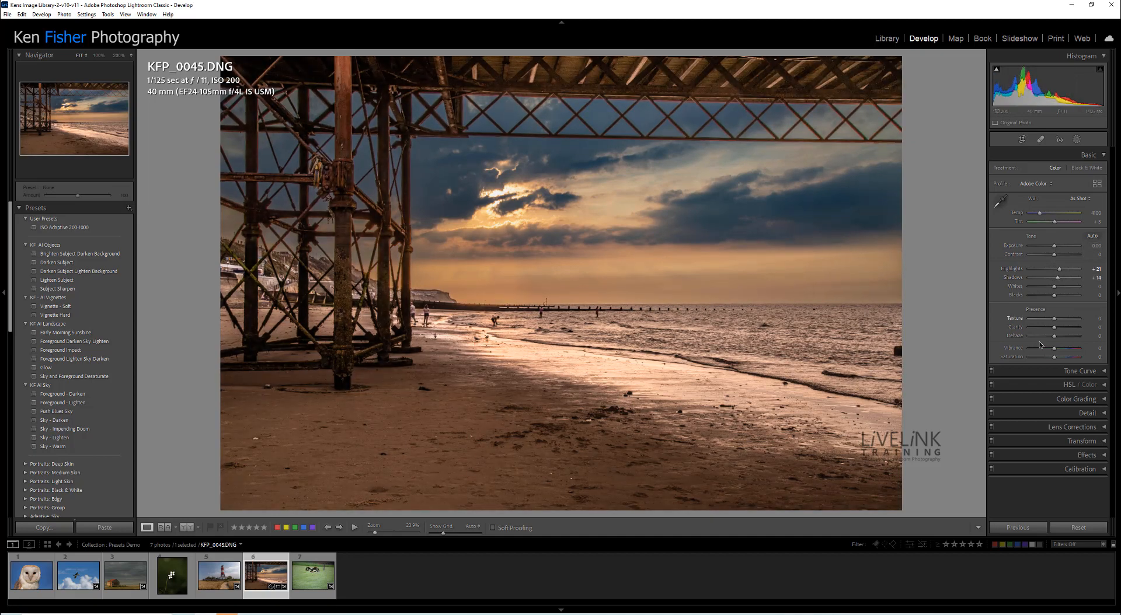
left_click_drag(1059, 321, 1057, 332)
Step: Return to masking and toggle all masks once to compare the photo with the global adjustments applied
left_click(1075, 141)
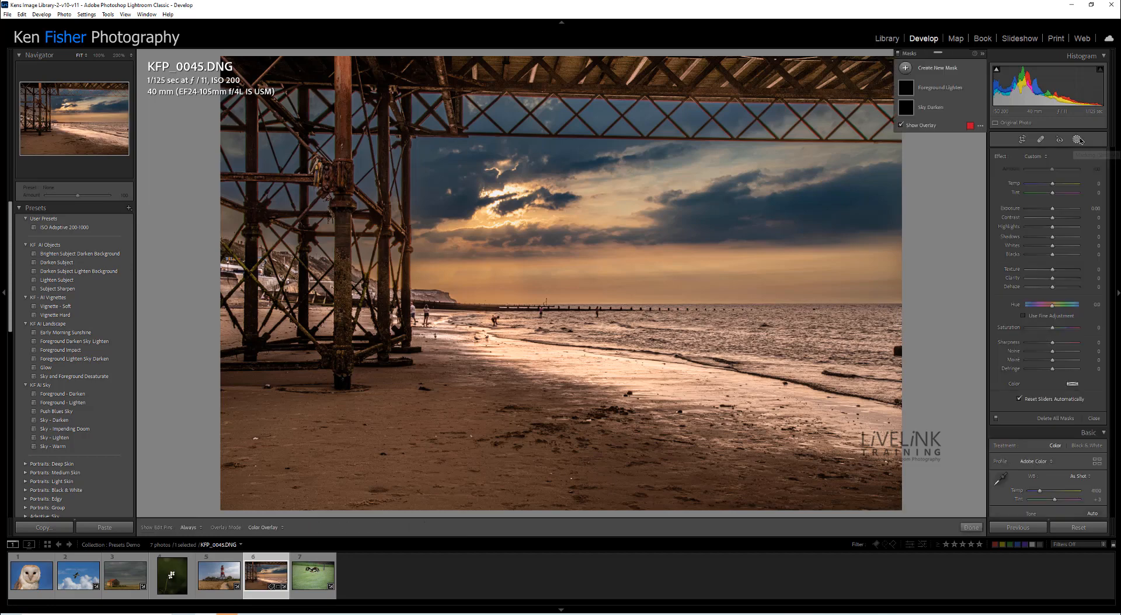
left_click(899, 56)
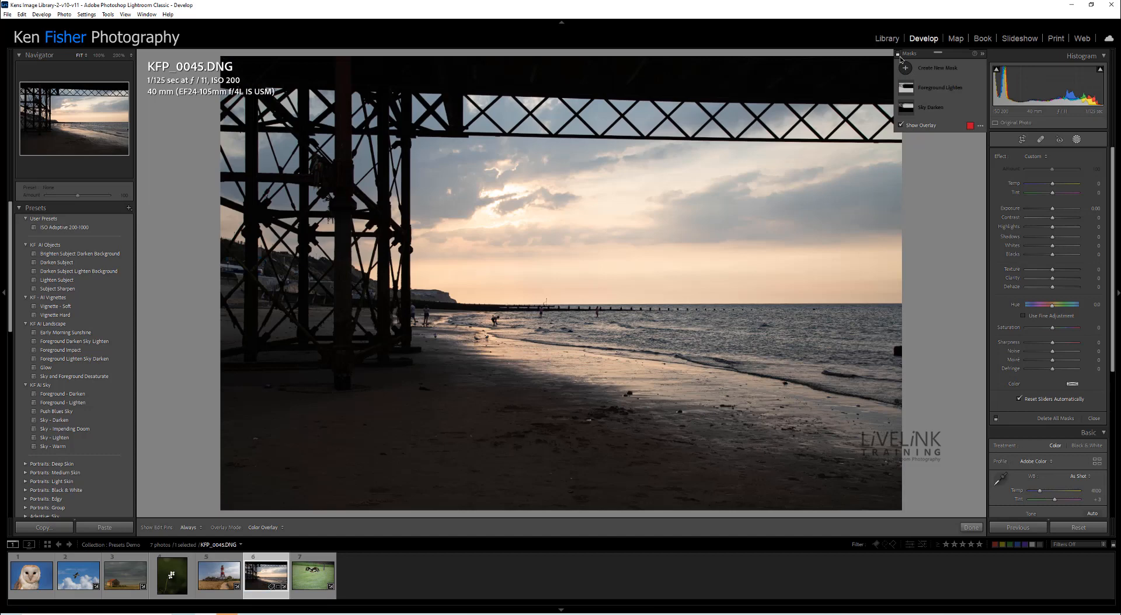
left_click(899, 55)
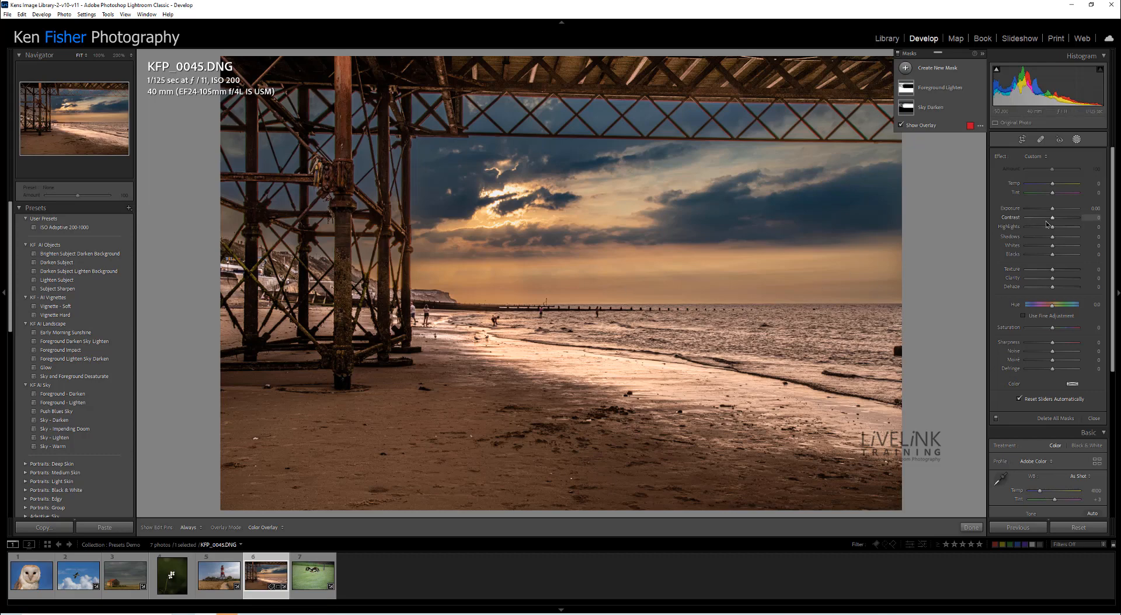
Step: Brighten the sky by setting the Sky Darken mask's exposure to 0.44
left_click(911, 108)
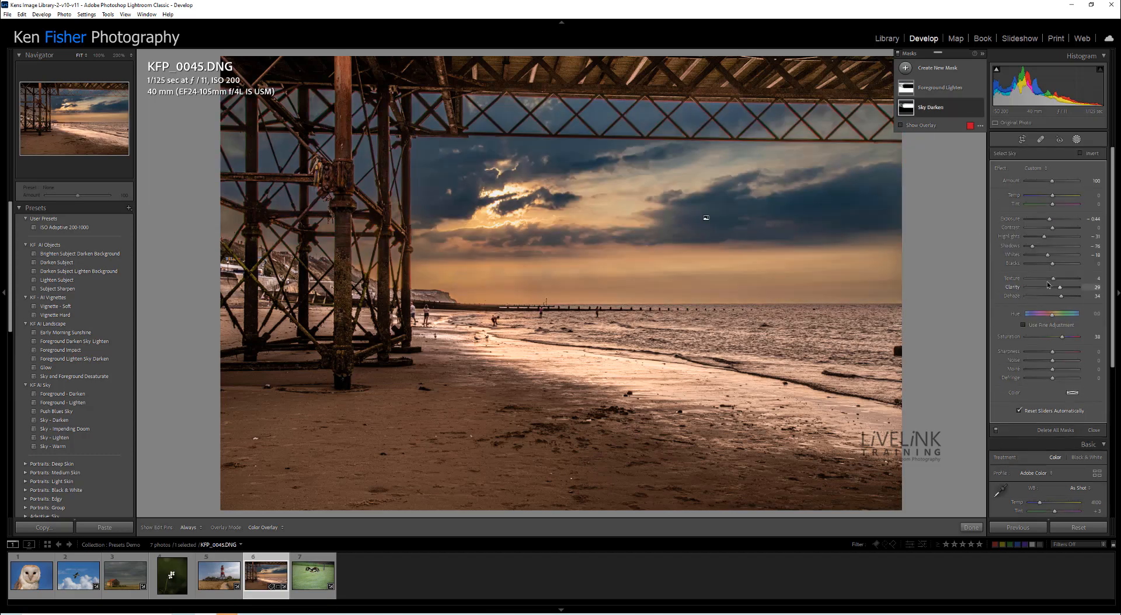
left_click_drag(1054, 219, 1056, 222)
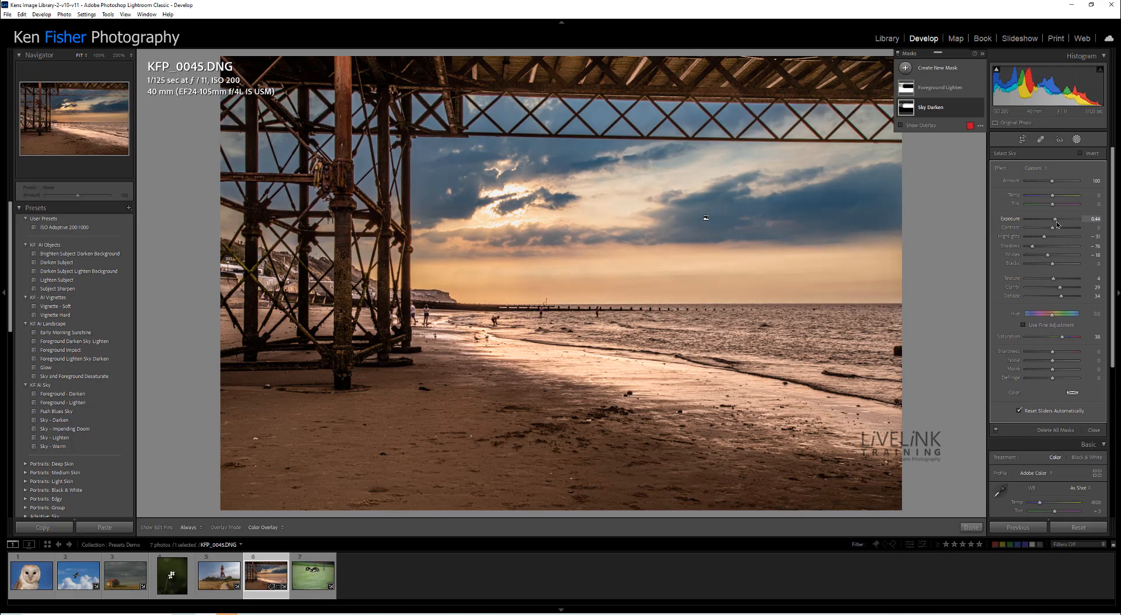